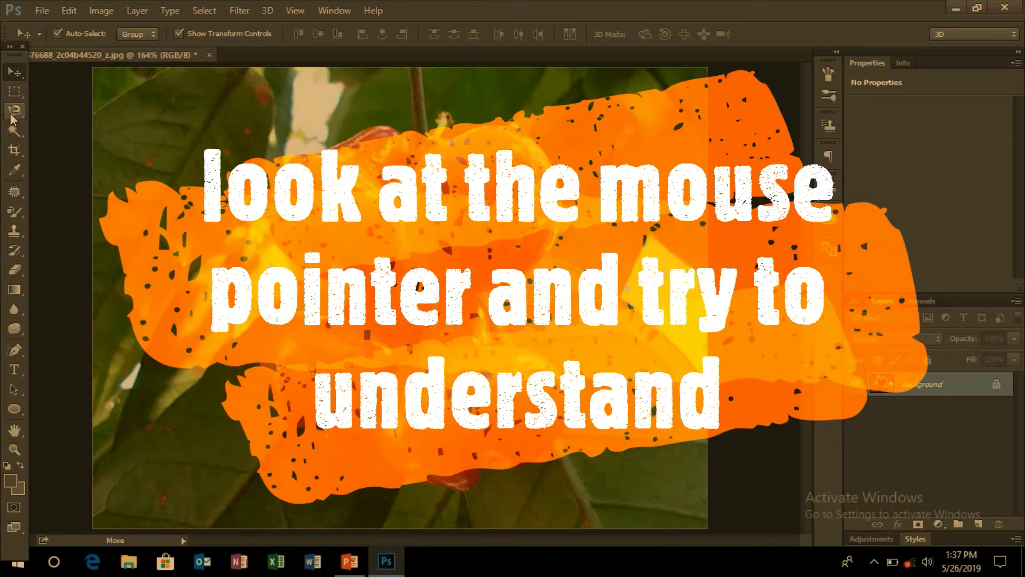
Choose the Magnetic Lasso Tool from the Lasso tool flyout.
left_click_drag(12, 113, 76, 138)
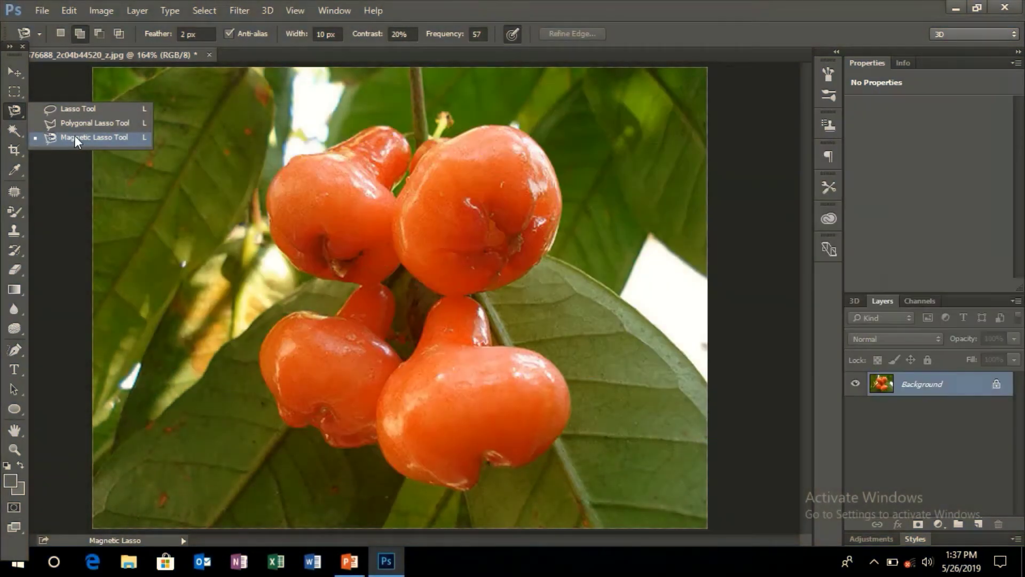
Confirm the Magnetic Lasso and begin tracing the orange fruit cluster's edge.
left_click(76, 138)
left_click(305, 425)
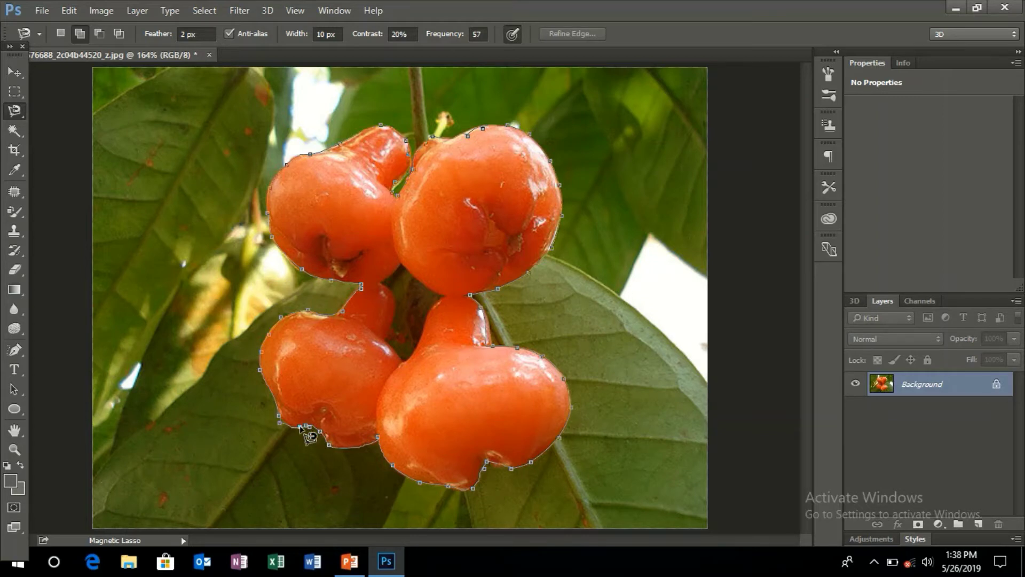
Close the lasso outline around the fruit and copy it onto a new Layer 1.
left_click(298, 430)
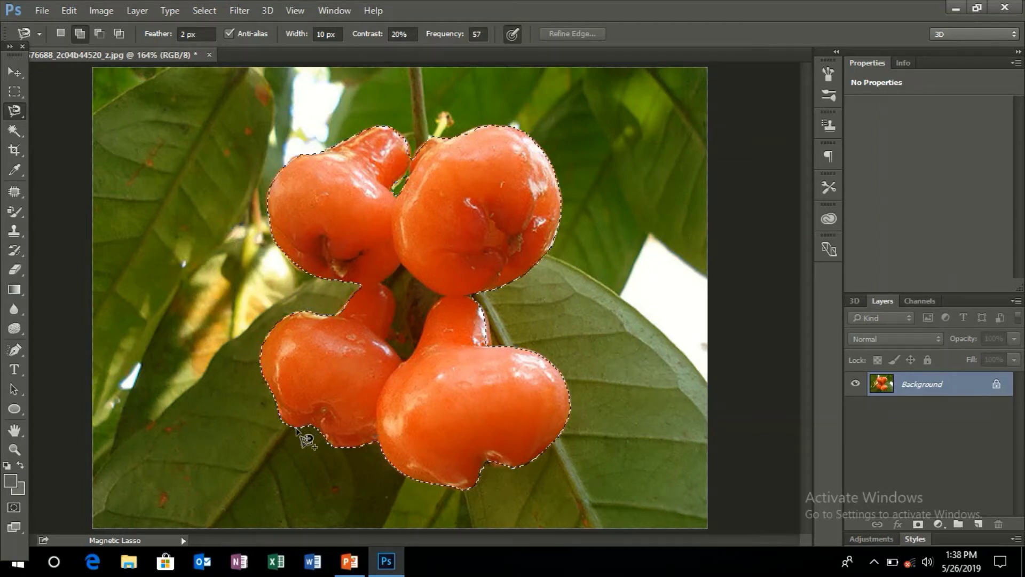
left_click(11, 73)
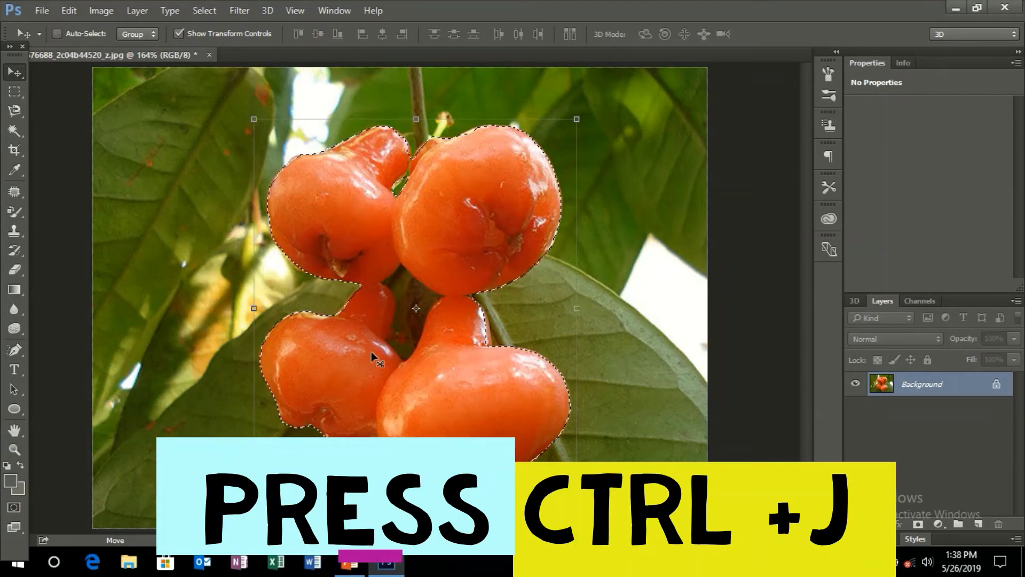
key("ctrl")
key("ctrl+j")
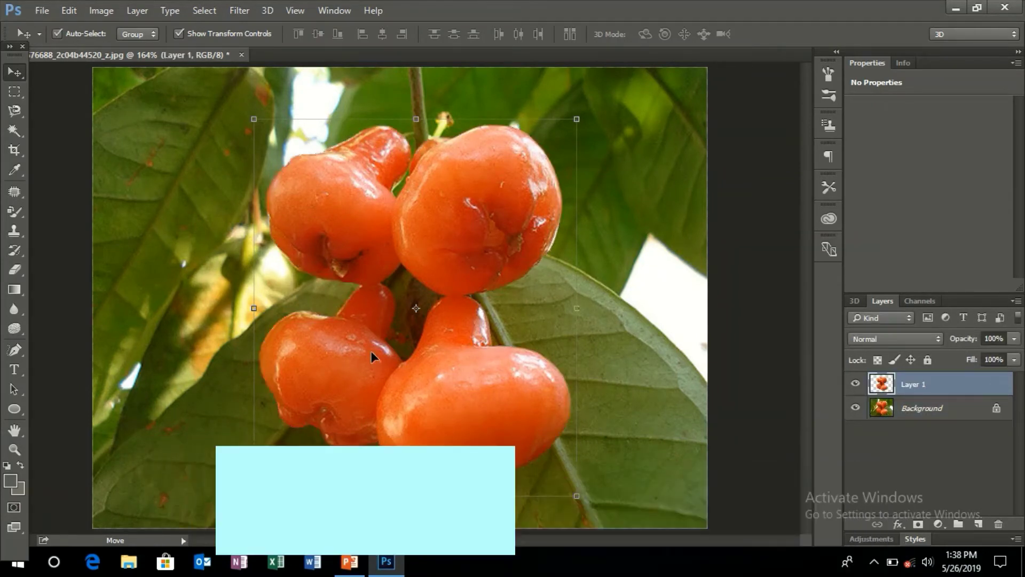
Test-move the fruit copy, then undo the moves so it stays aligned in place.
left_click_drag(373, 232, 379, 230)
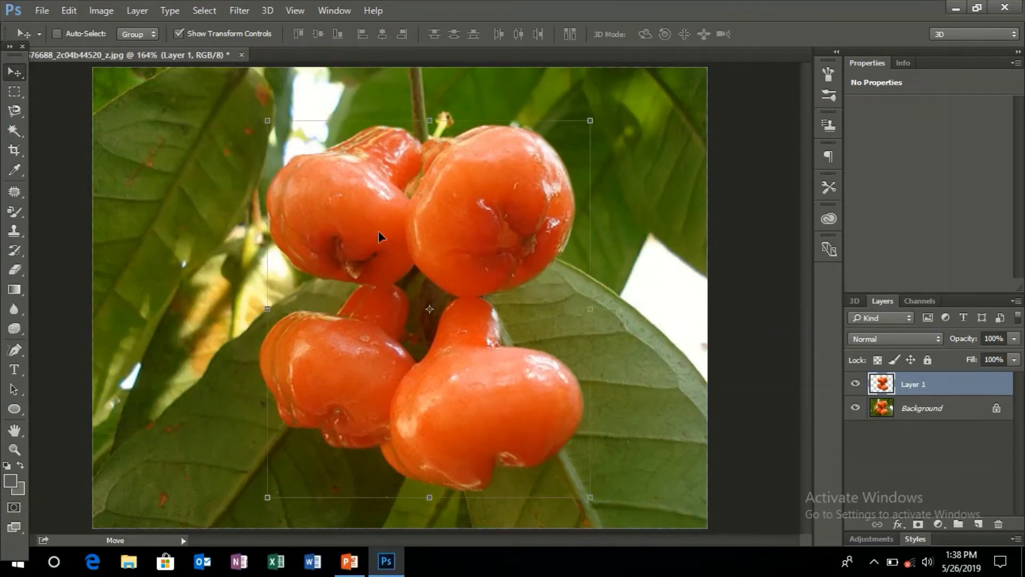
key("ctrl+z")
left_click(856, 385)
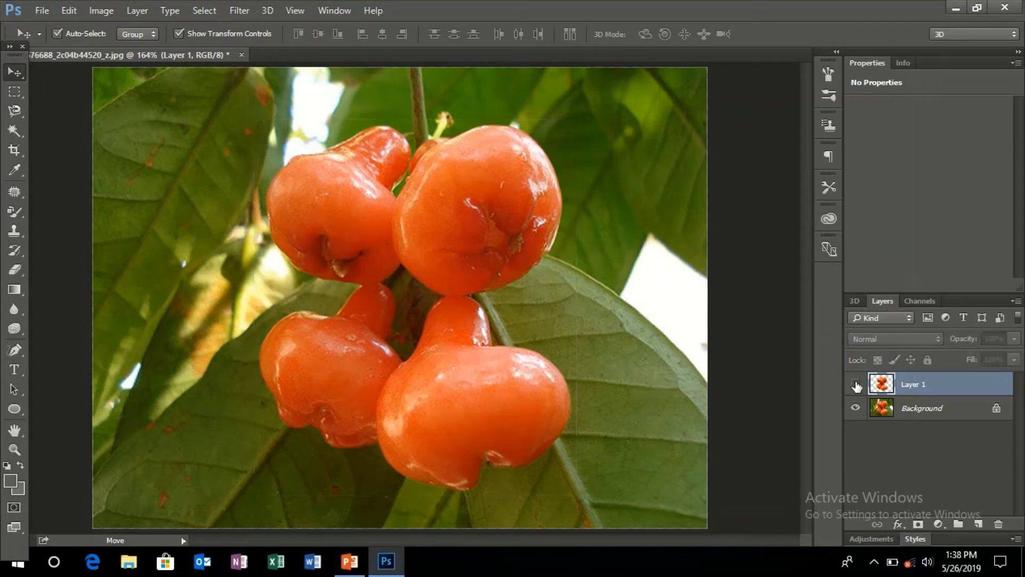
left_click(969, 450)
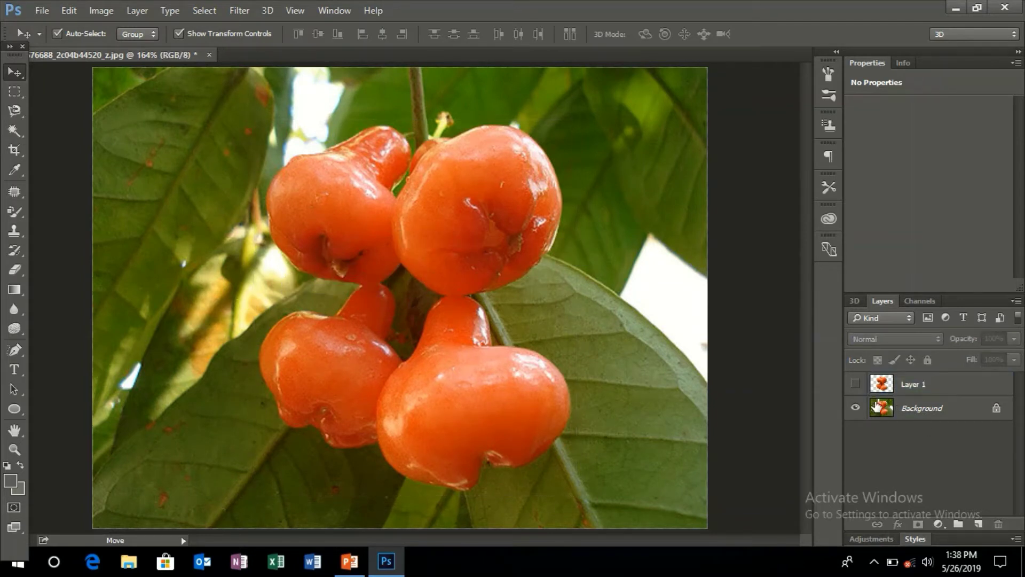
left_click_drag(417, 285, 395, 318)
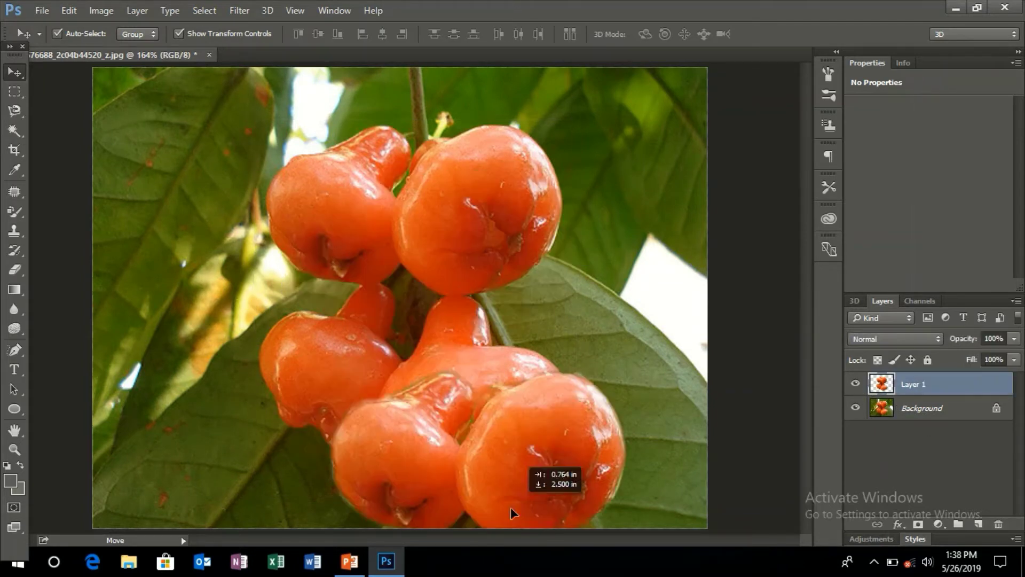
key("ctrl+z")
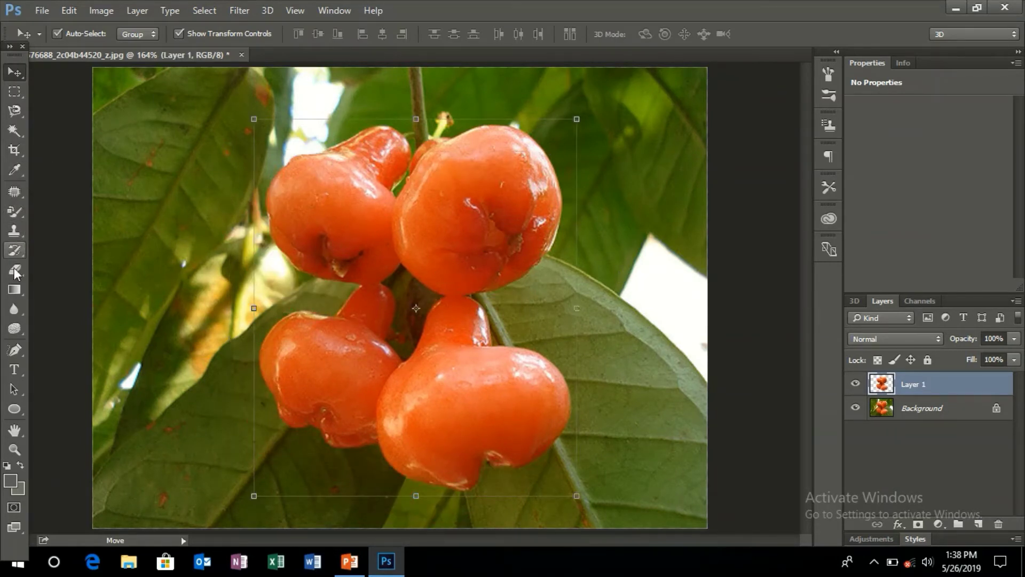
Select the Color Replacement Tool and hide the fruit Layer 1.
left_click(14, 211)
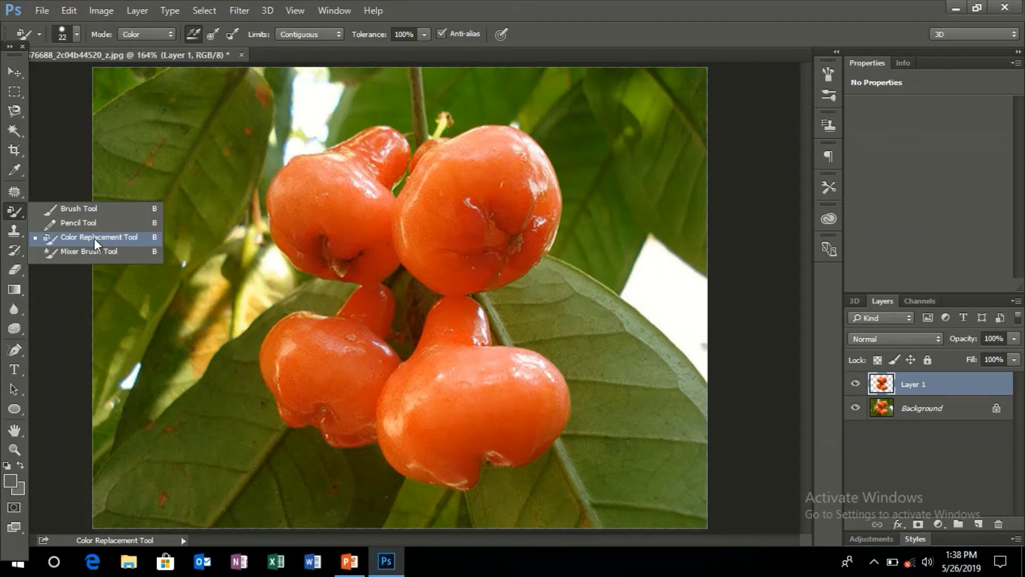
left_click(94, 238)
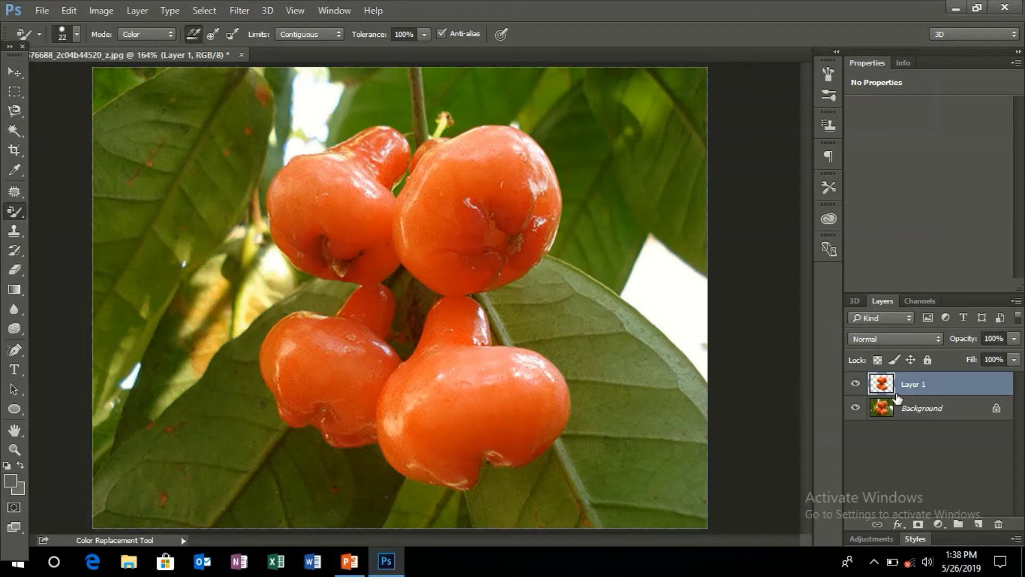
left_click(855, 384)
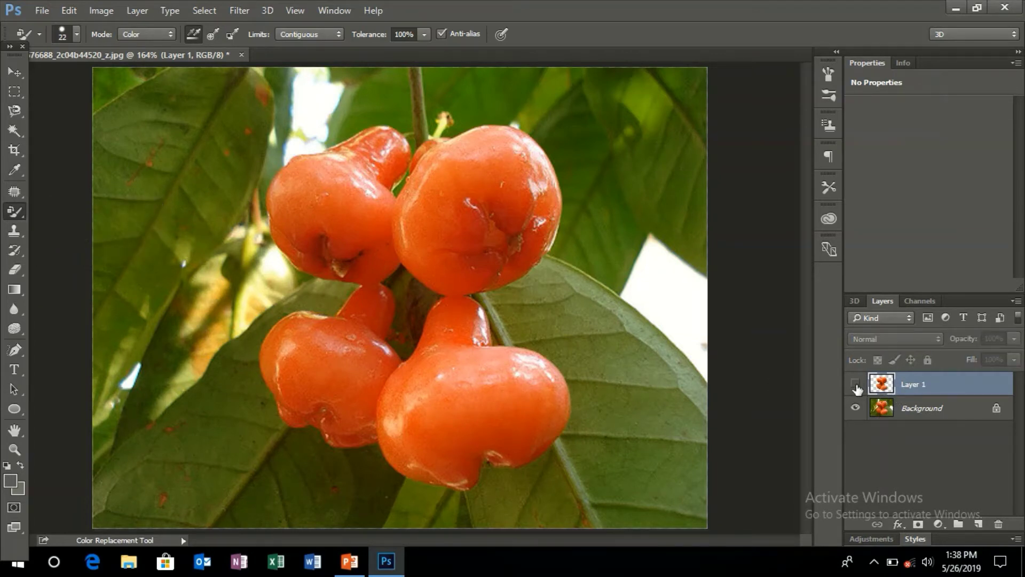
Set the foreground colour to neutral gray 5d5b59.
left_click(11, 482)
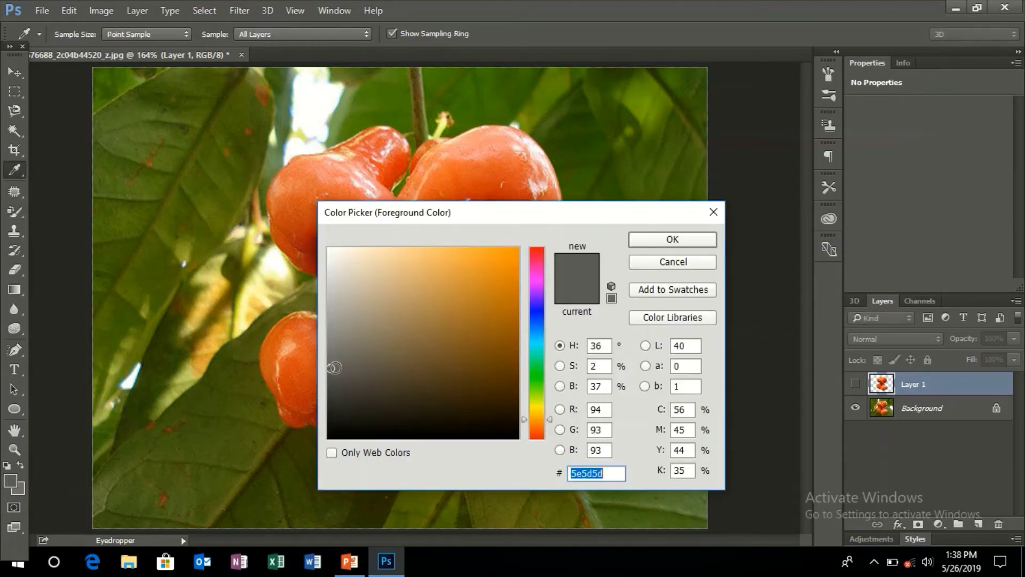
left_click(337, 369)
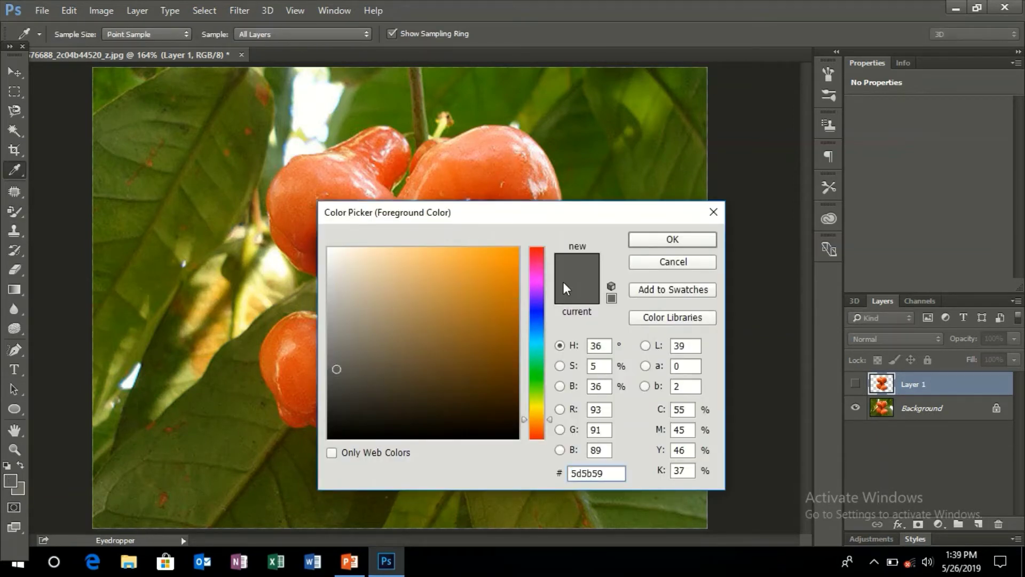
left_click(672, 240)
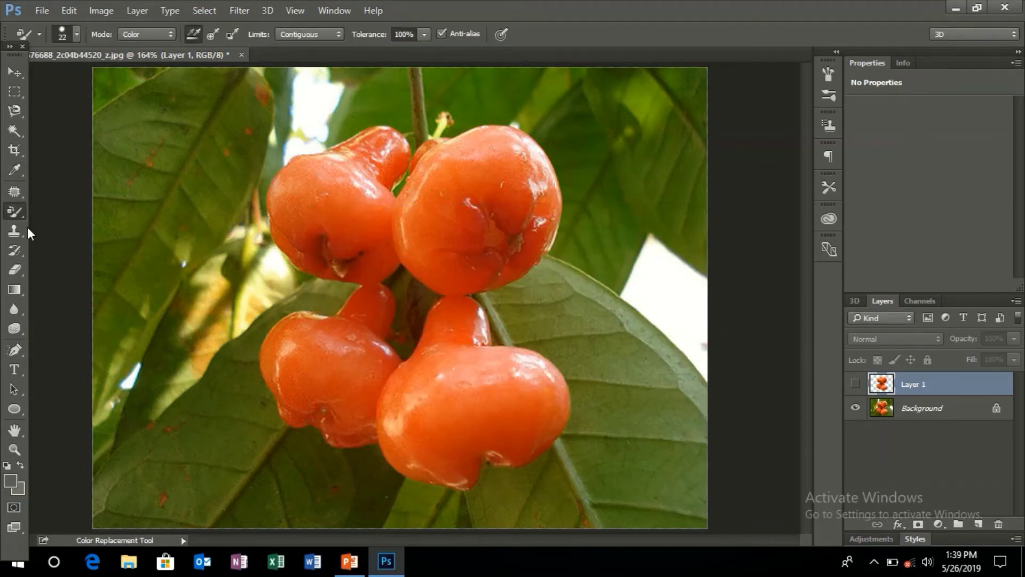
Paint the whole Background gray with a large brush, then show the fruit layer again.
left_click(76, 34)
left_click_drag(38, 77, 84, 76)
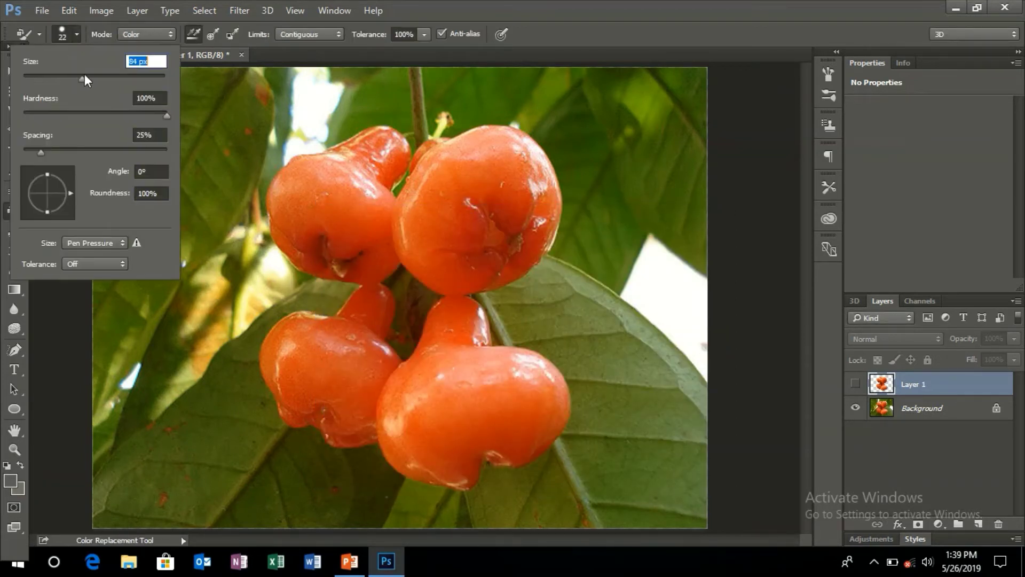
left_click(890, 410)
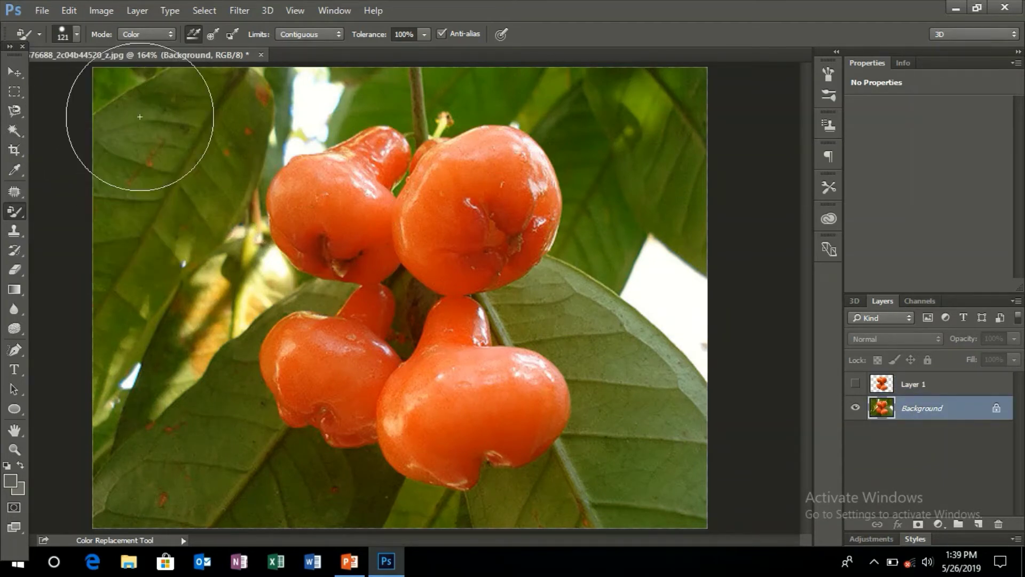
mouse_move(140, 116)
left_mouse_down()
mouse_move(737, 126)
mouse_move(151, 137)
mouse_move(882, 222)
mouse_move(680, 256)
mouse_move(183, 297)
mouse_move(197, 453)
mouse_move(739, 431)
mouse_move(33, 486)
mouse_move(165, 400)
mouse_move(629, 401)
left_mouse_up()
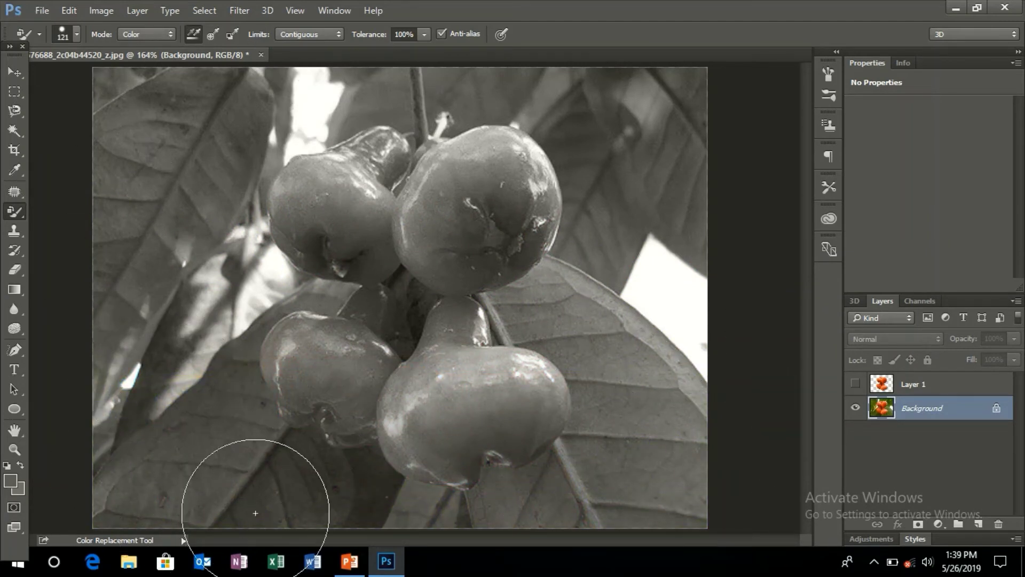
left_click(856, 384)
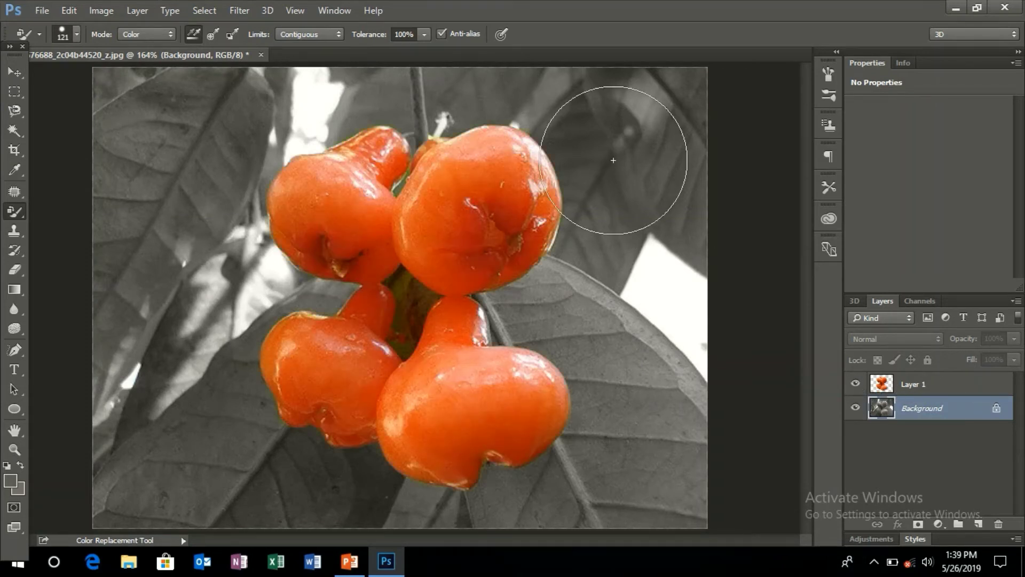
Shrink the brush to 12 px and select the fruit Layer 1.
left_click(76, 36)
left_click_drag(81, 76, 31, 73)
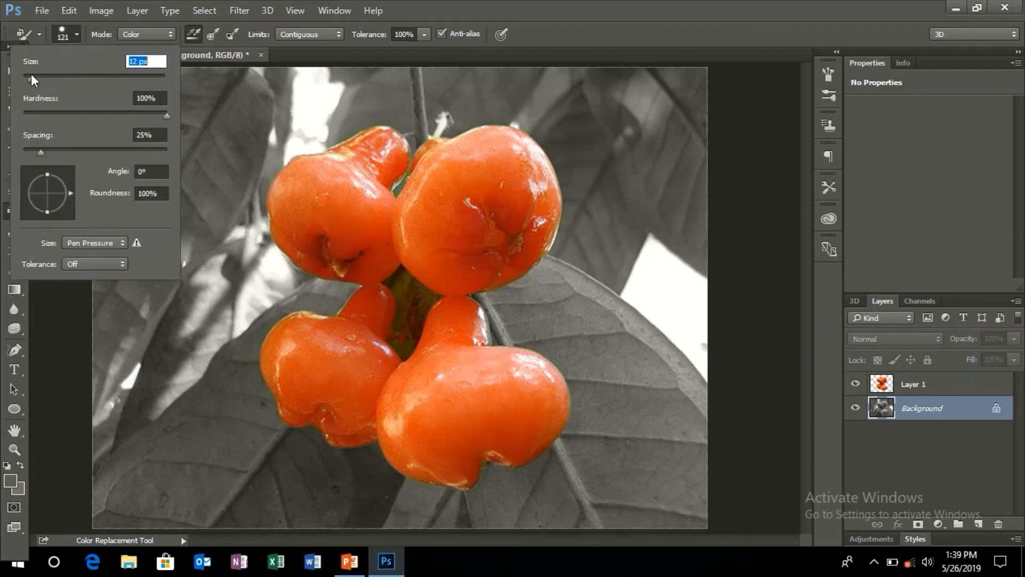
left_click(411, 300)
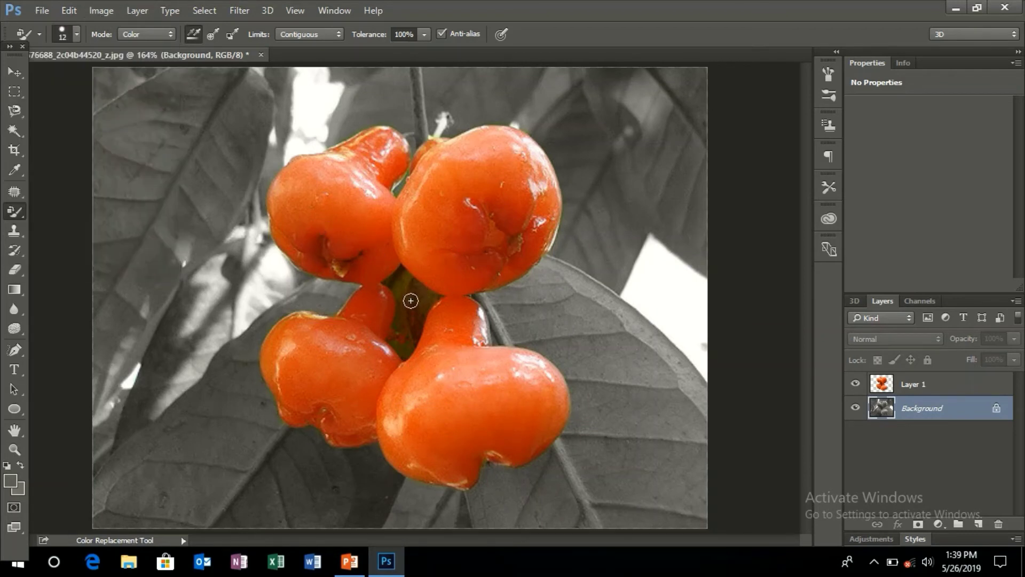
left_click(928, 393)
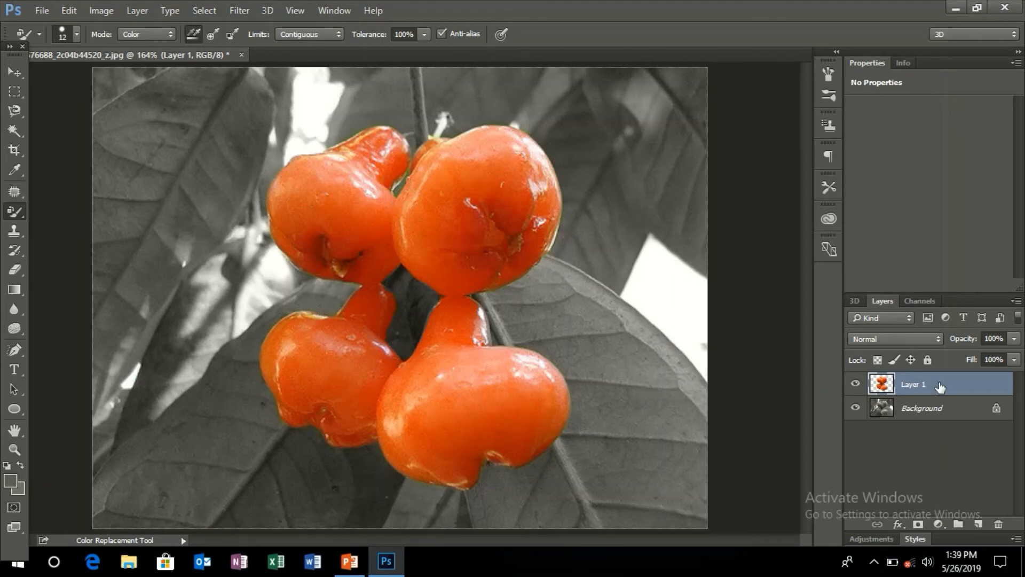
Hide the orange fruit Layer 1 with the Move tool active, then pick the Blur tool.
left_click(24, 72)
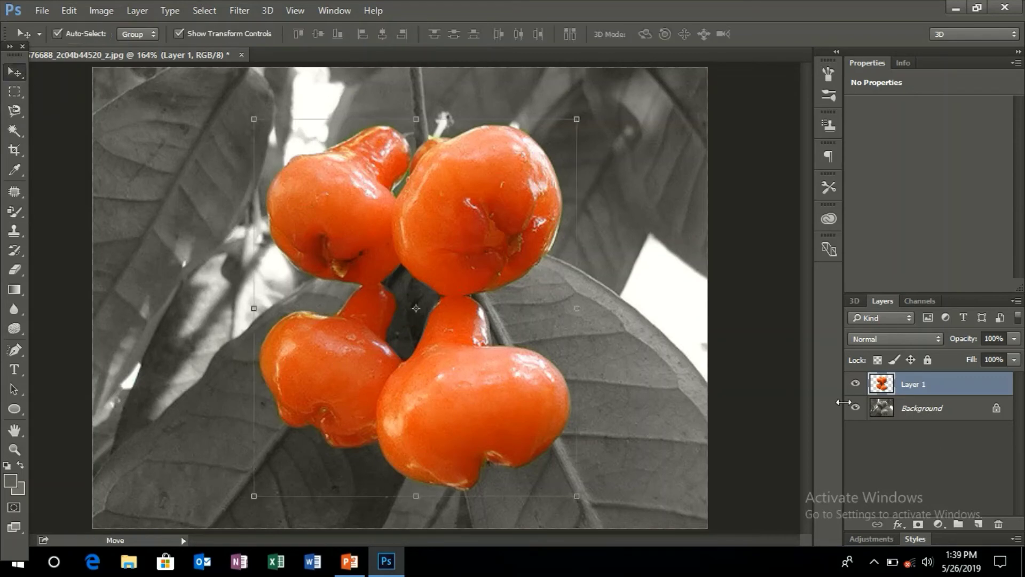
left_click(855, 385)
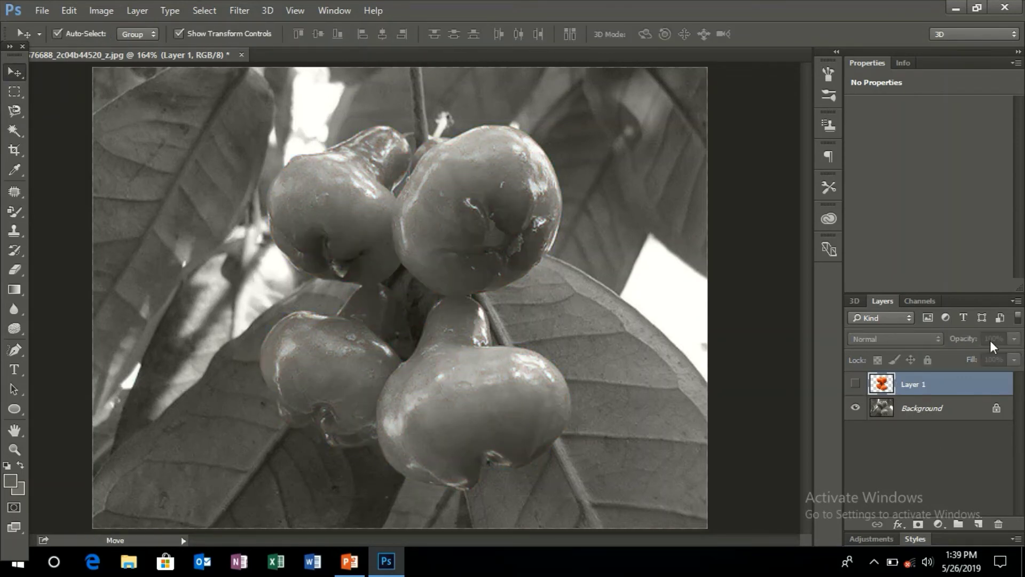
left_click(16, 311)
Blur the entire gray Background layer with the Blur Tool, then show Layer 1 again.
left_click(84, 305)
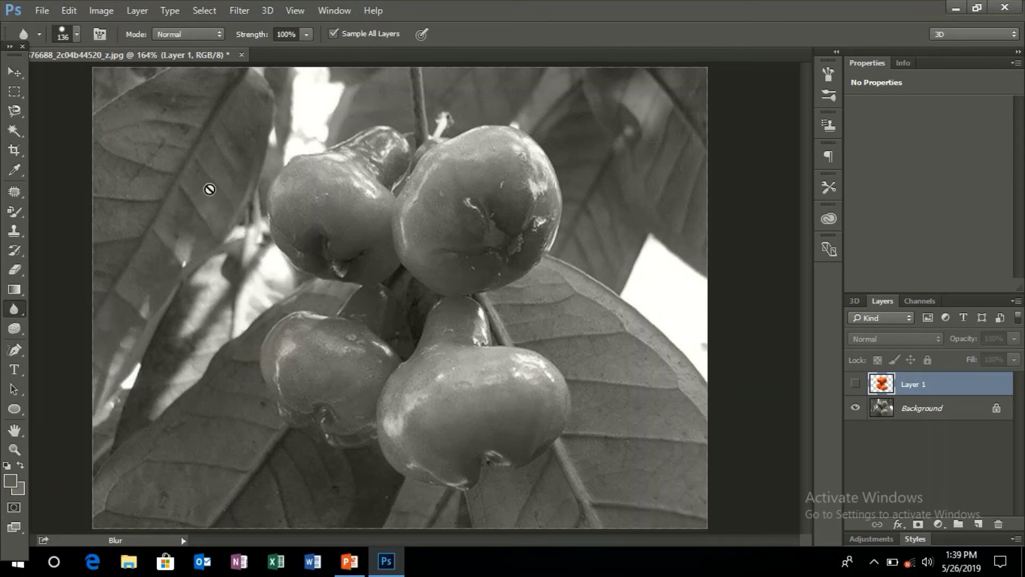
left_click(891, 411)
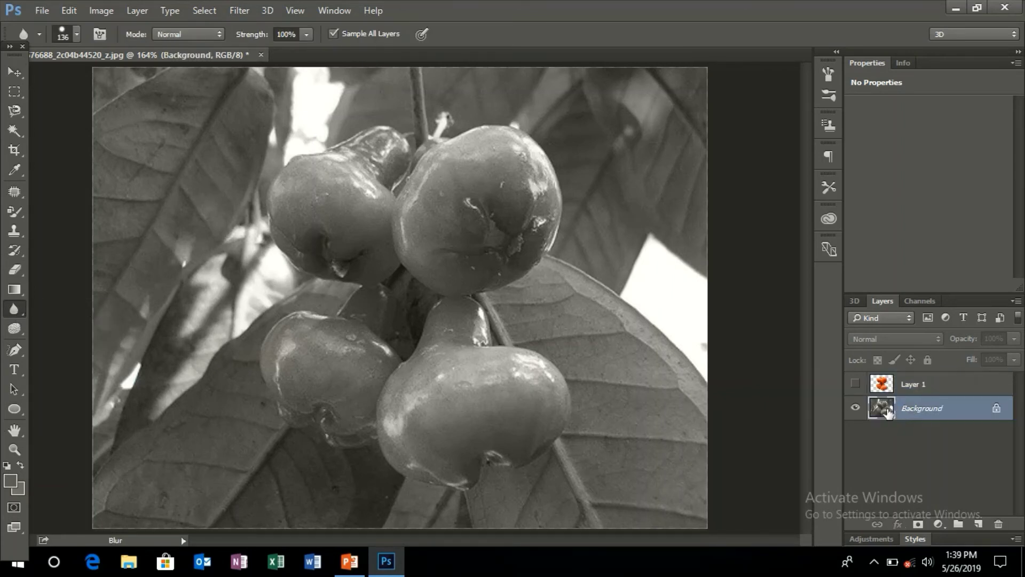
mouse_move(68, 115)
left_mouse_down()
mouse_move(217, 160)
mouse_move(670, 206)
mouse_move(458, 236)
mouse_move(114, 334)
mouse_move(698, 431)
mouse_move(485, 469)
mouse_move(260, 254)
mouse_move(359, 57)
mouse_move(149, 80)
mouse_move(412, 137)
mouse_move(762, 175)
mouse_move(778, 290)
mouse_move(657, 354)
mouse_move(566, 490)
left_mouse_up()
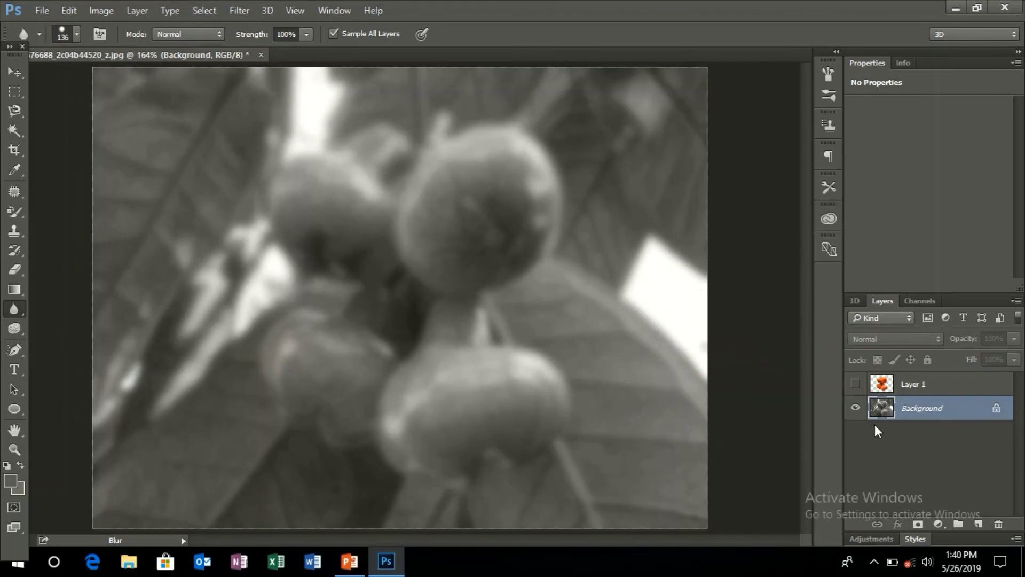
left_click(855, 384)
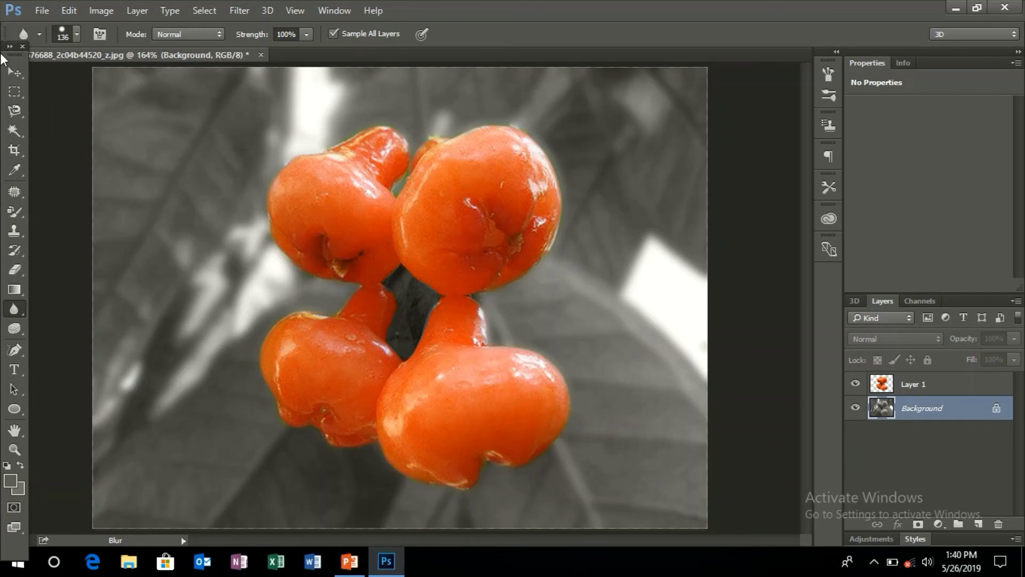
Make the Move Tool active again.
left_click(16, 78)
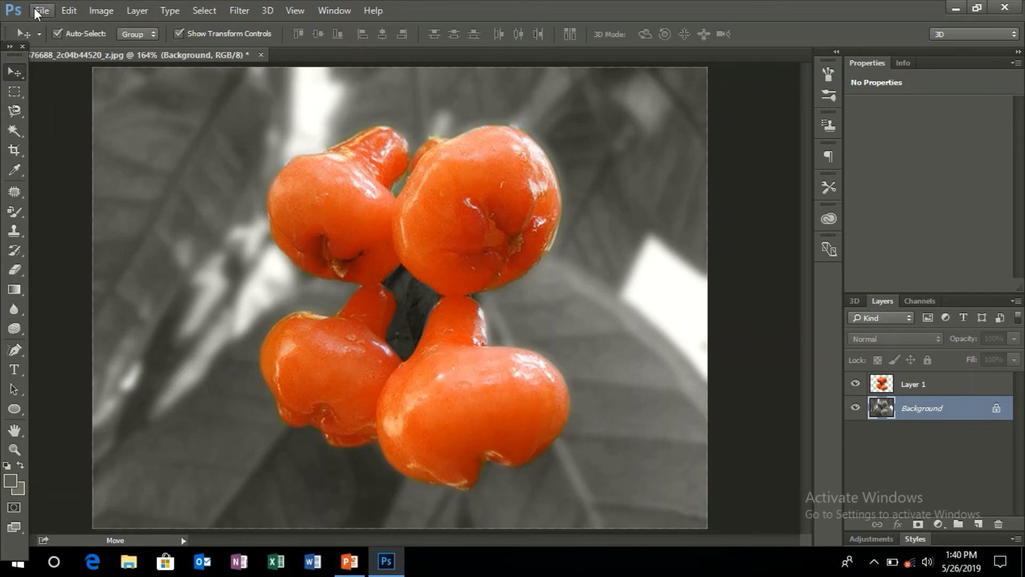